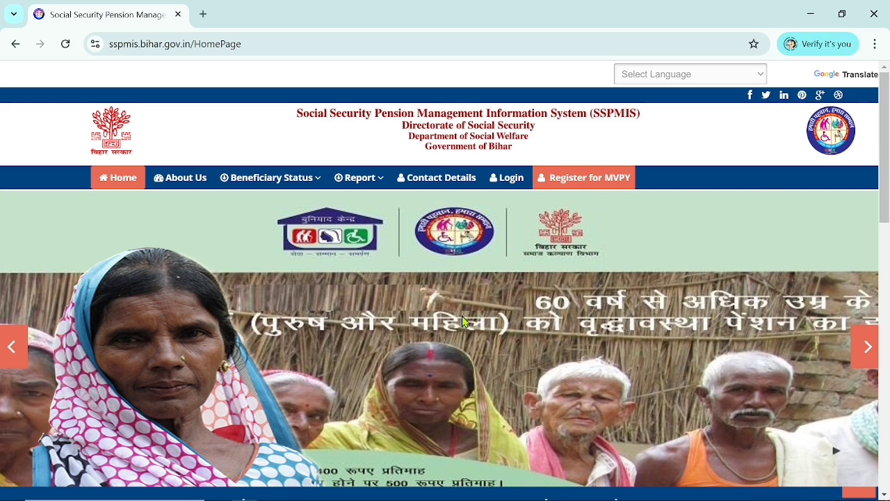
Step: Open the MVPY registration and set the district as per Aadhaar to MADHUBANI
click(584, 192)
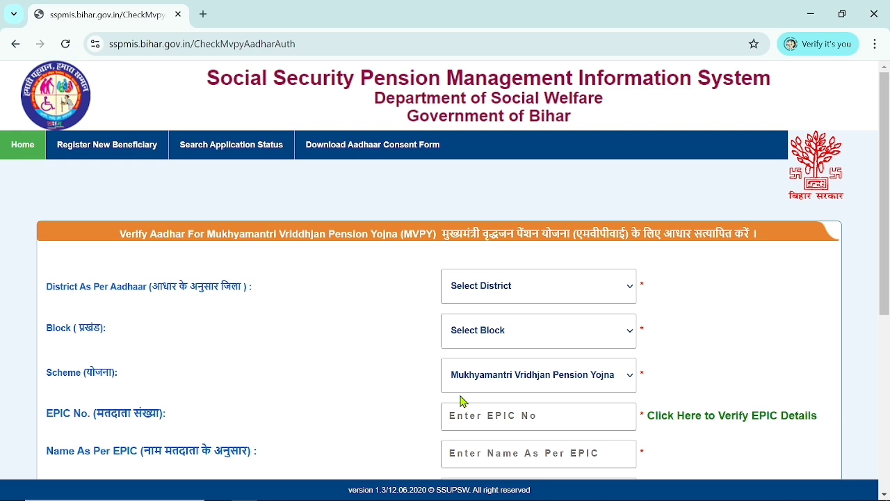
click(498, 294)
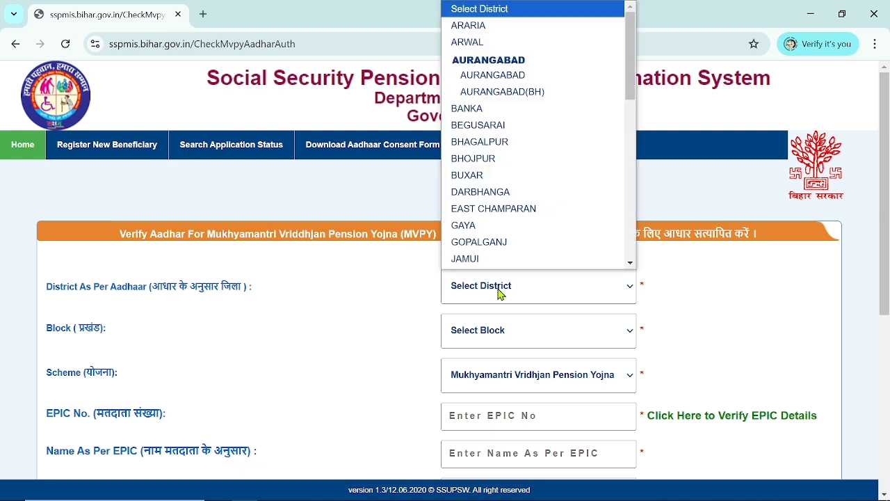
key(m)
key(m)
key(Return)
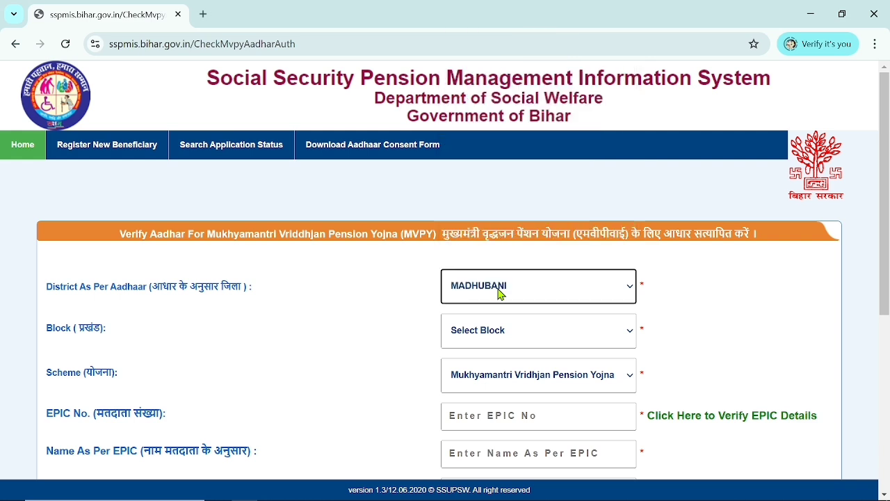
Step: Set the block to Benipatti in the Aadhaar verification form
click(496, 336)
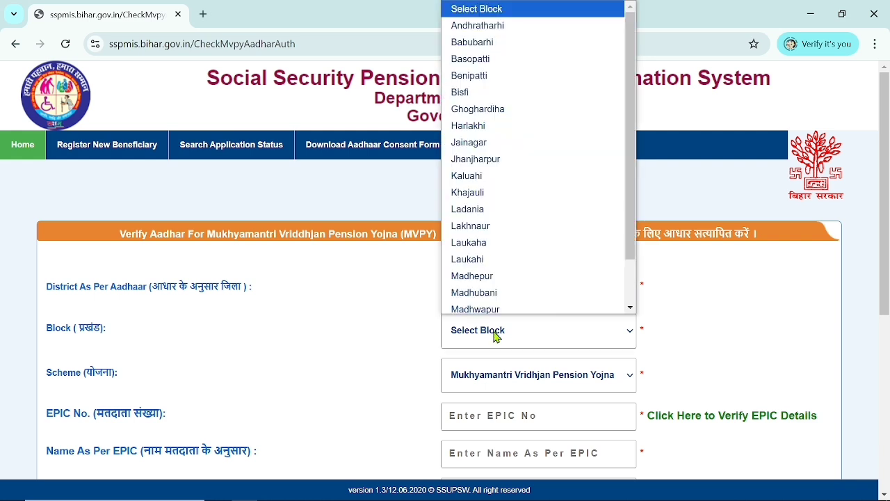
key(b)
key(b)
key(b)
key(Return)
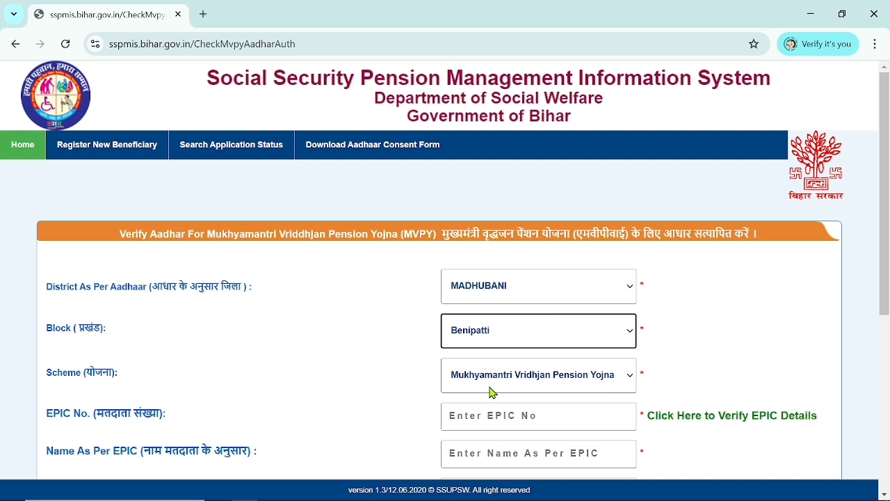
Step: Go through the EPIC number, EPIC name, Aadhaar number, Aadhaar name and date of birth fields of the verification form
click(498, 415)
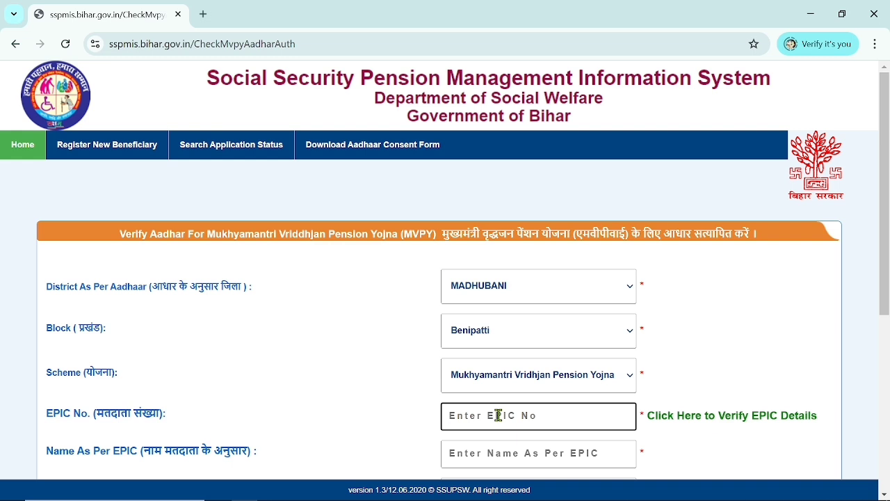
click(506, 449)
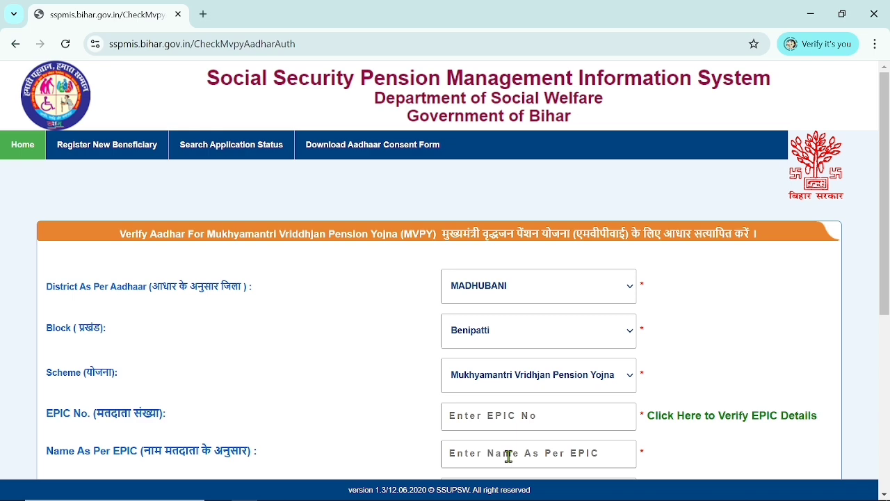
click(508, 455)
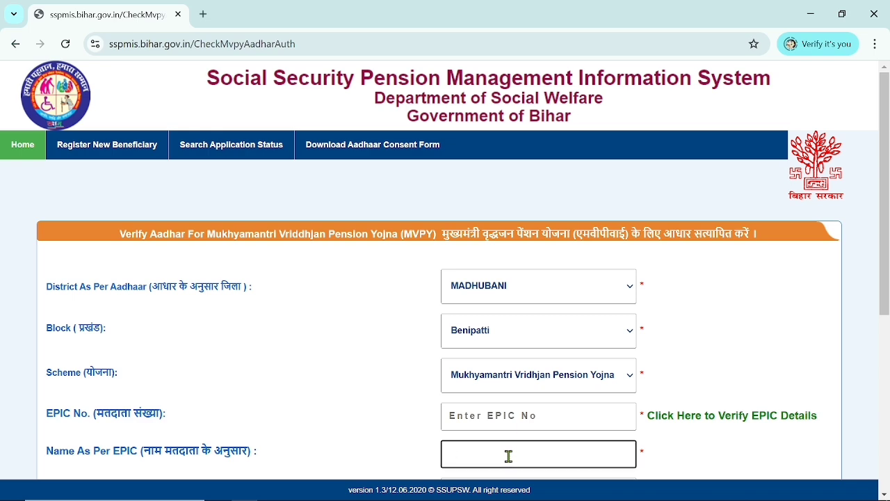
scroll(508, 456, down, 4)
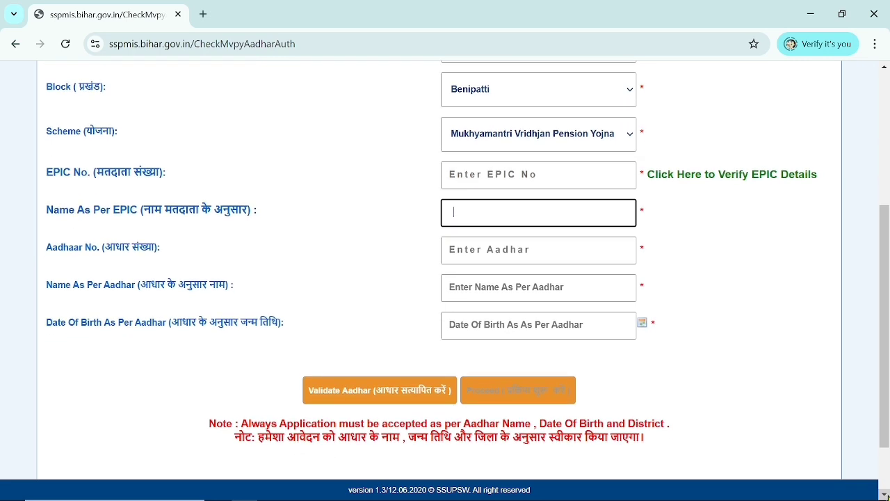
click(488, 251)
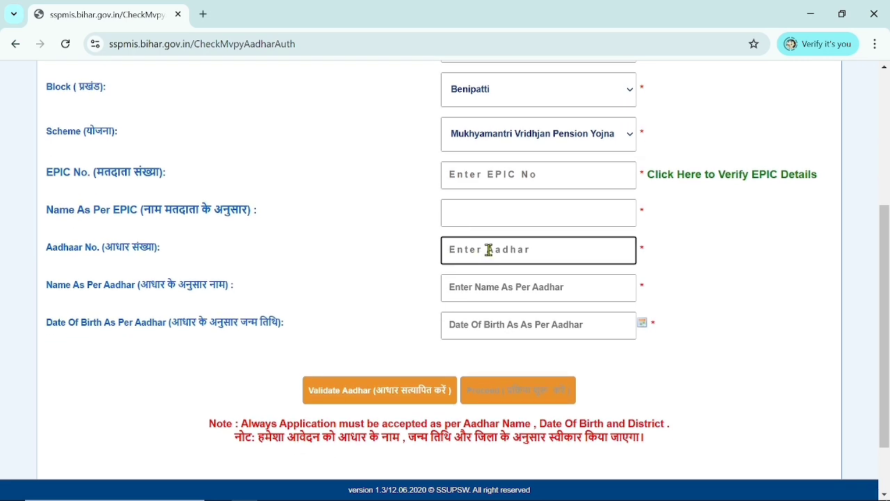
click(495, 271)
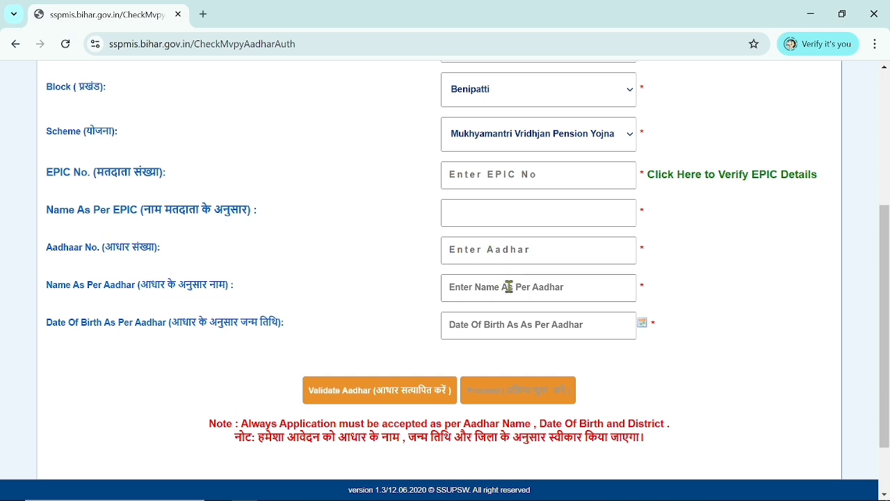
click(535, 288)
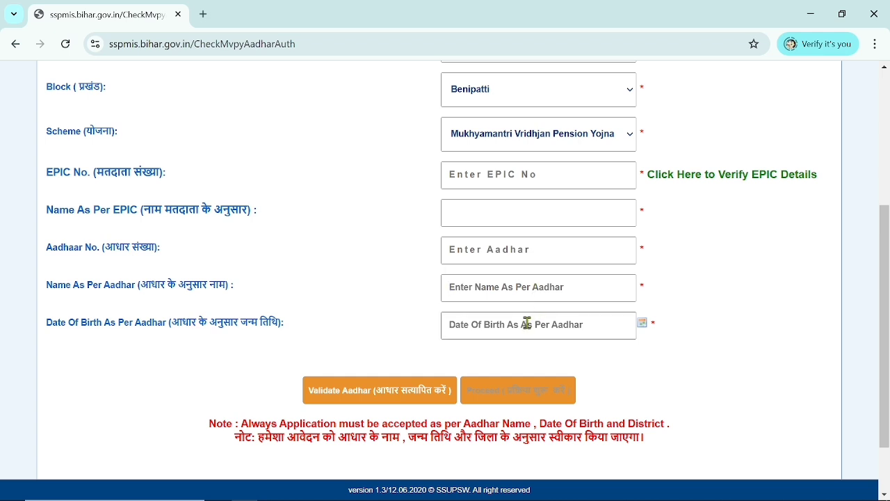
click(582, 327)
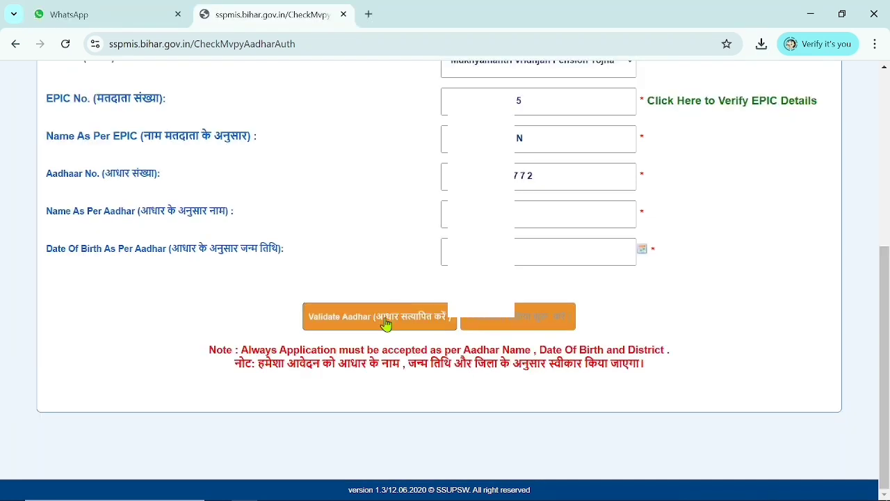
Step: Validate the entered Aadhaar details and proceed to the MVPY registration form
click(387, 321)
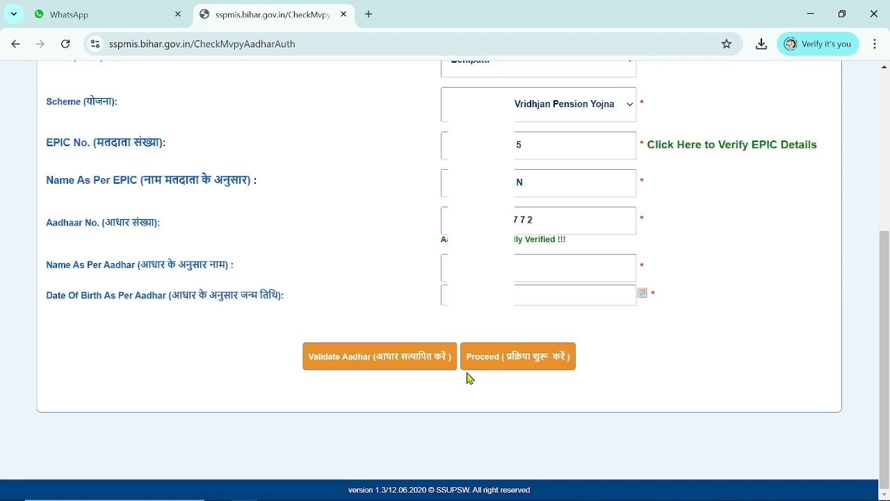
click(515, 365)
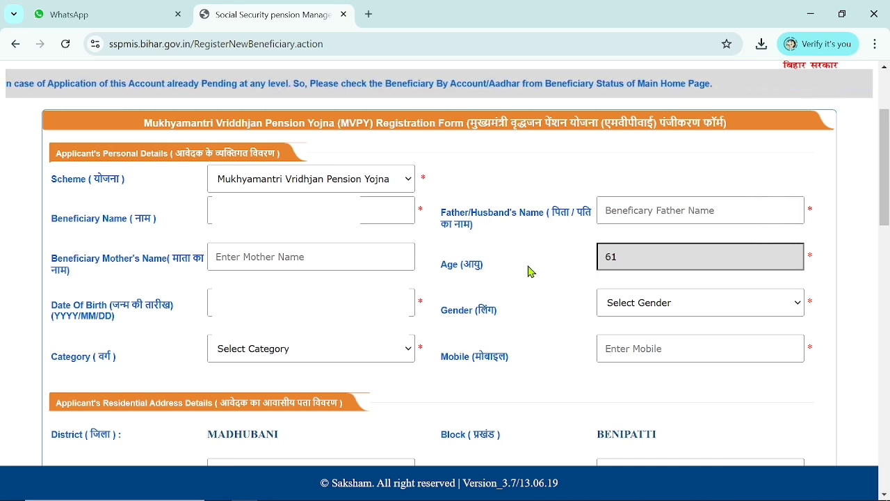
Step: Set the applicant's gender to Male and category to EBC in the personal details
click(676, 217)
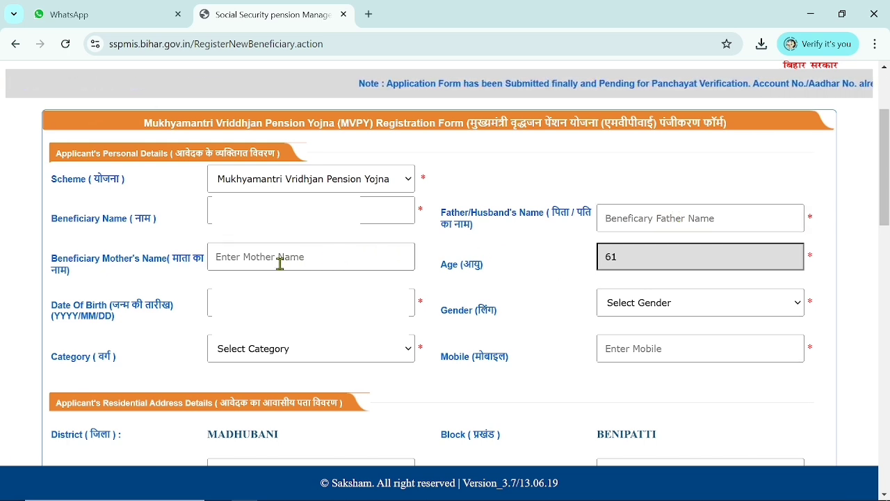
click(333, 263)
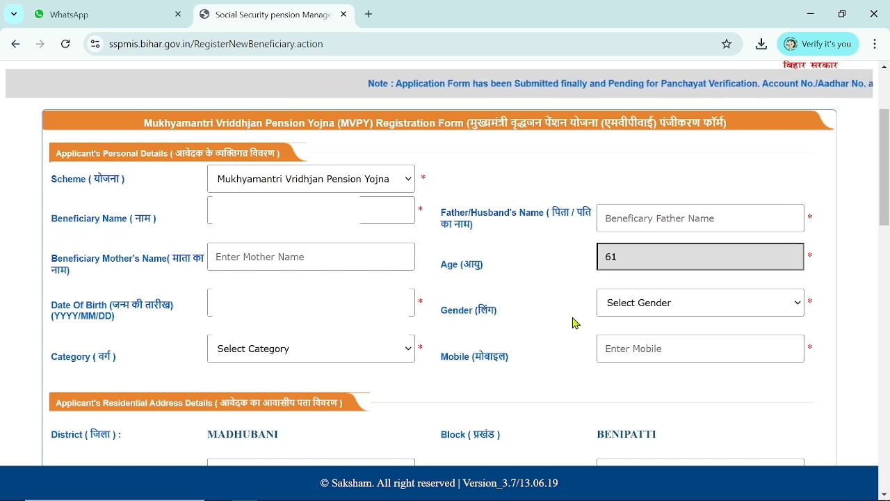
click(650, 311)
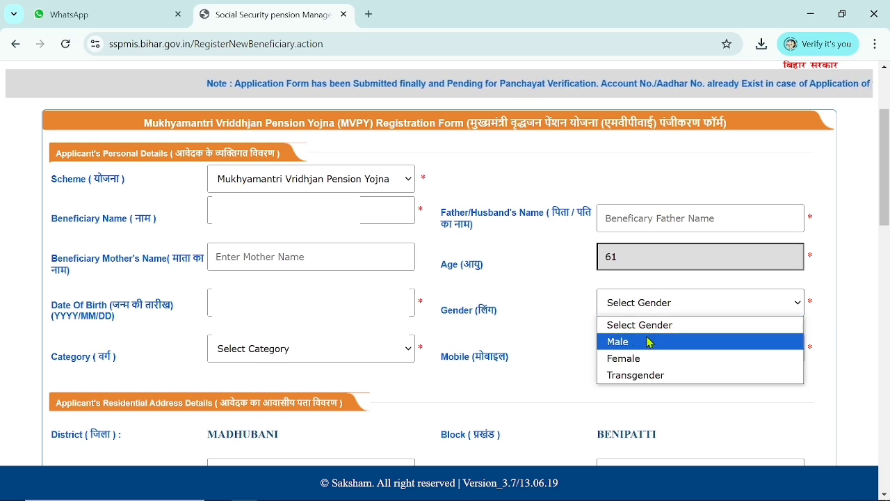
click(648, 341)
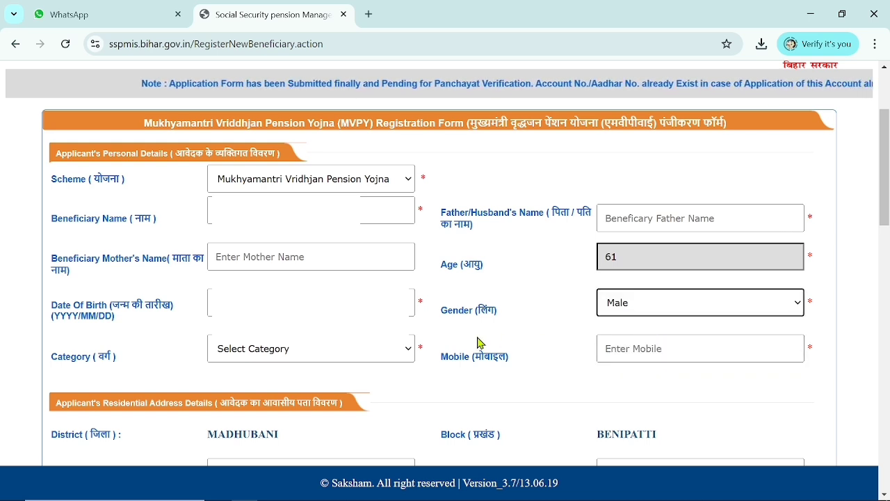
click(329, 351)
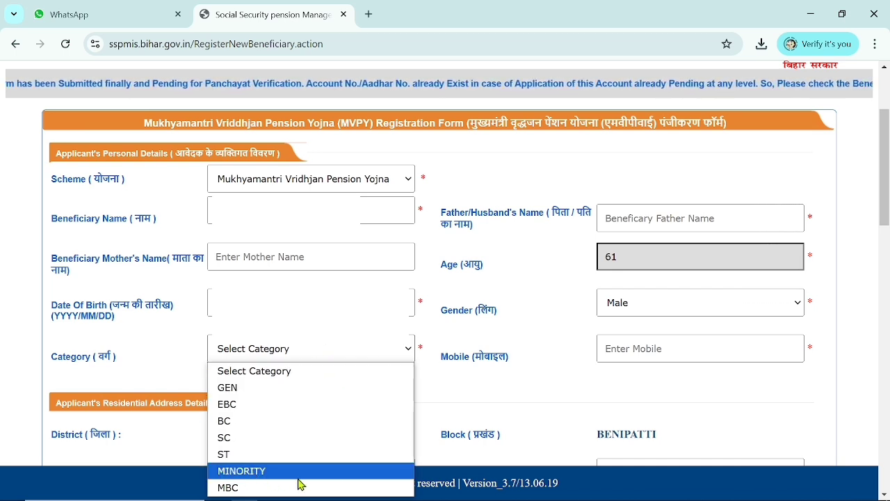
click(277, 410)
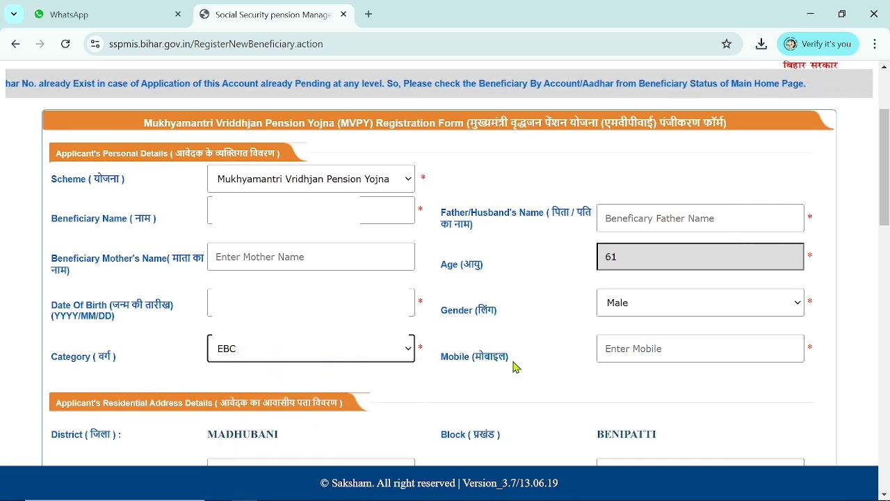
click(710, 349)
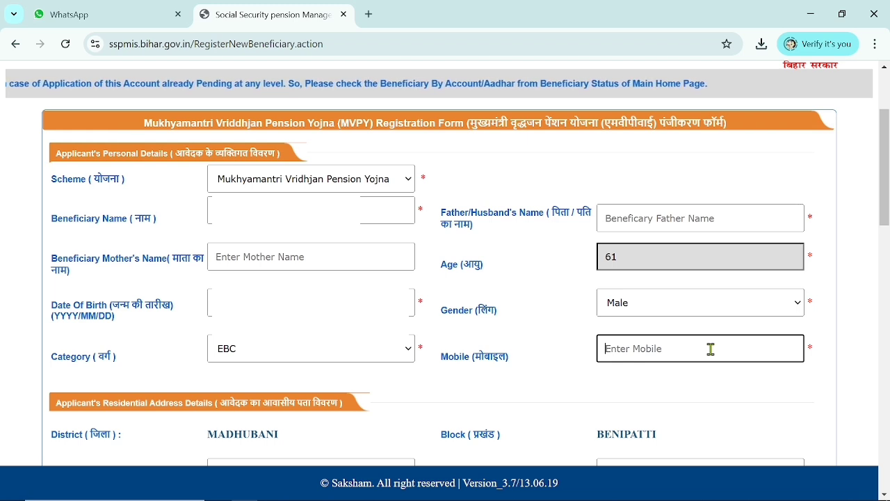
Step: Set the area to RURAL and the panchayat to MURETH in the residential address details
scroll(711, 349, down, 4)
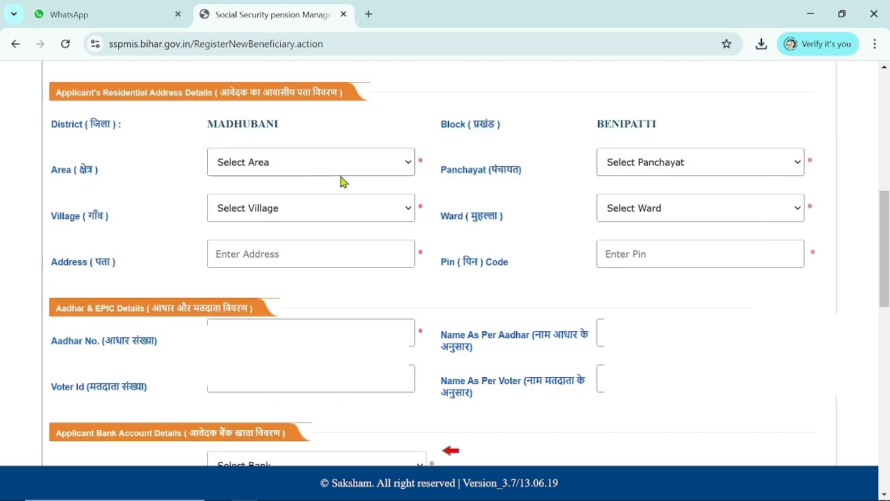
click(302, 171)
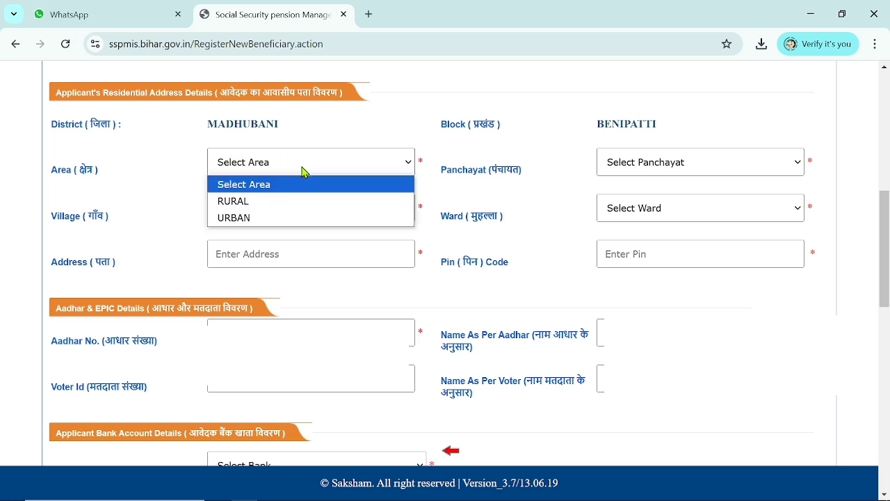
click(275, 202)
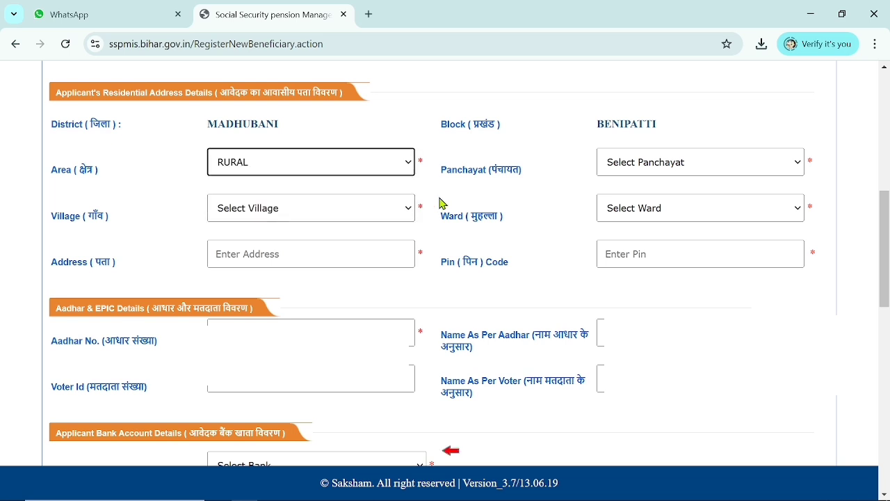
click(636, 174)
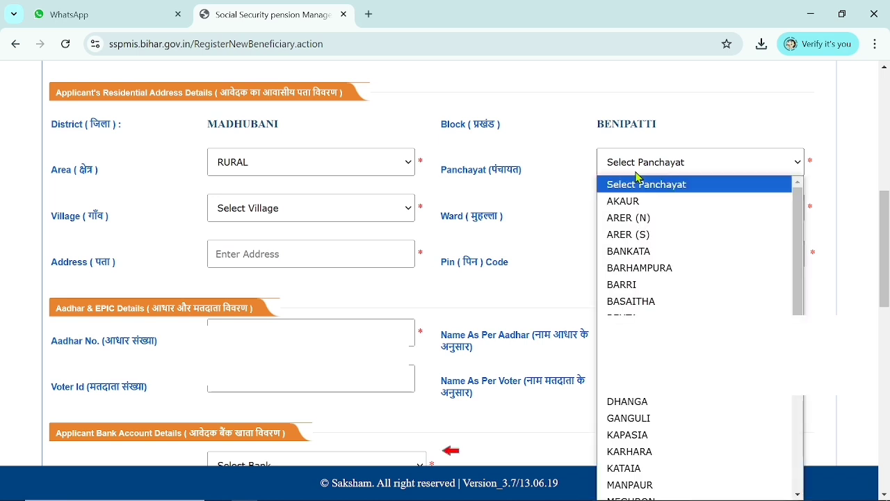
key(m)
key(m)
key(m)
key(m)
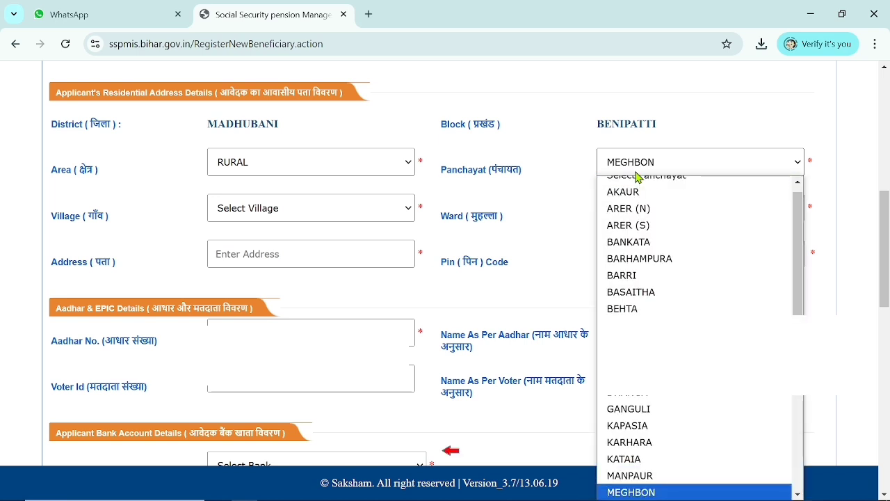
key(Return)
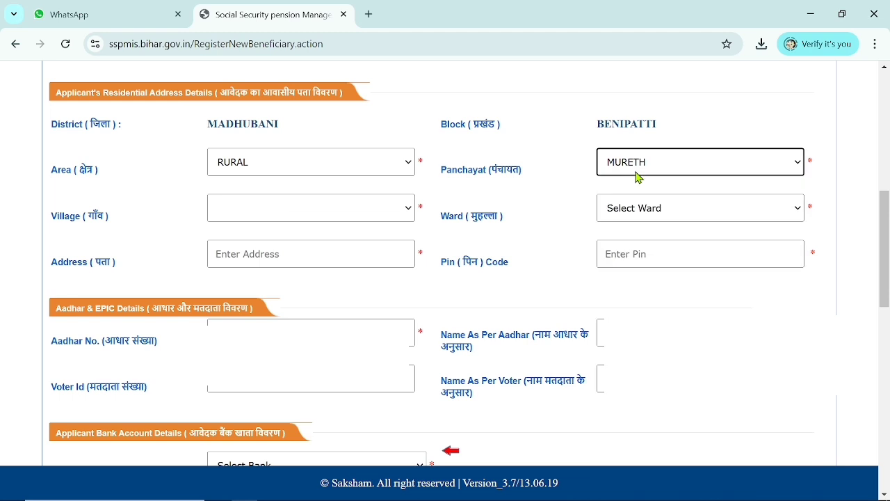
Step: Set the village to Mureth and check the ward choices
click(331, 212)
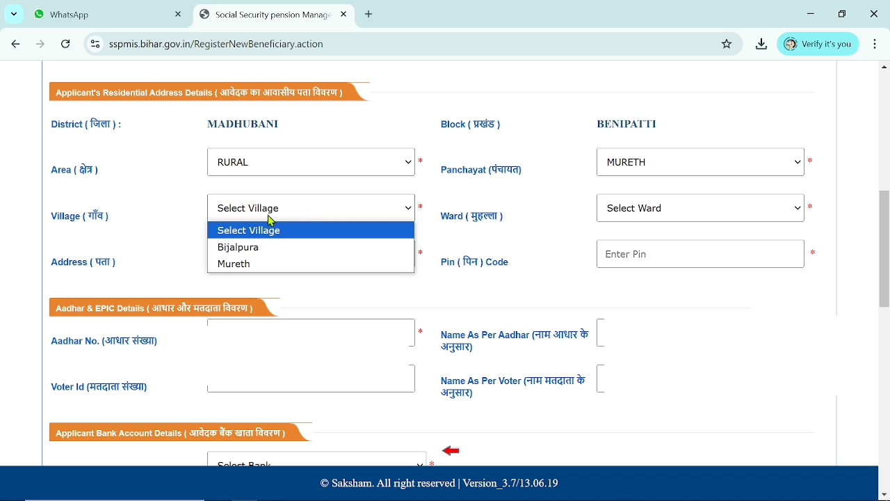
click(267, 263)
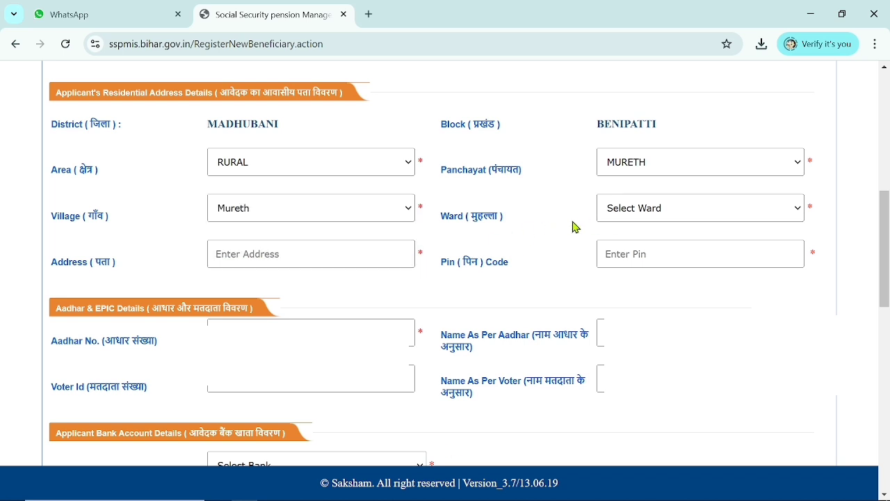
click(654, 211)
click(669, 212)
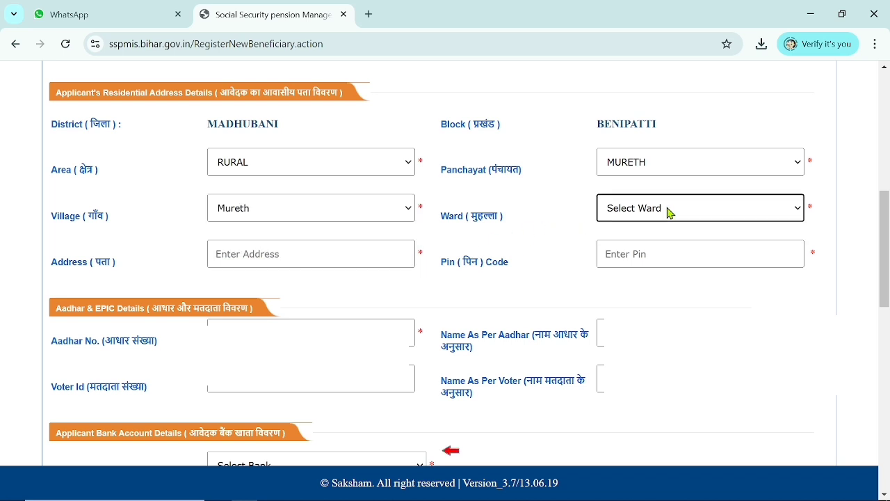
click(669, 212)
click(670, 212)
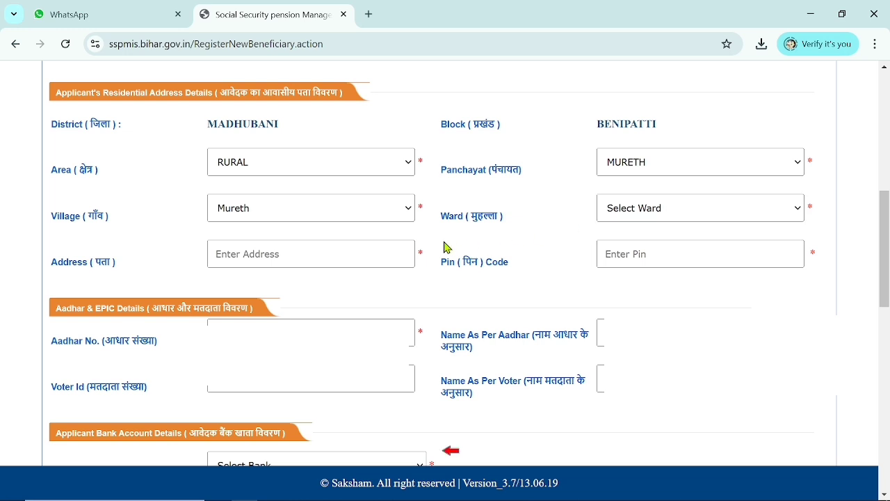
Step: Look over the address and PIN code fields and the applicant's bank account section
click(303, 257)
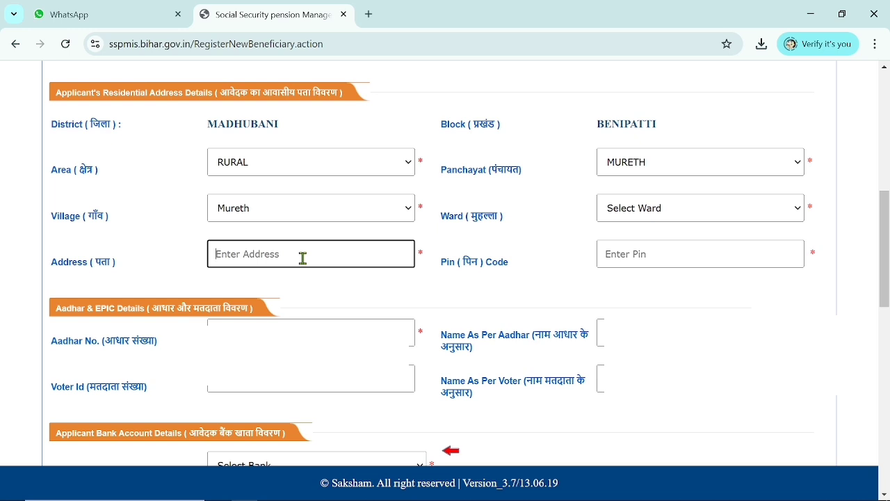
click(646, 260)
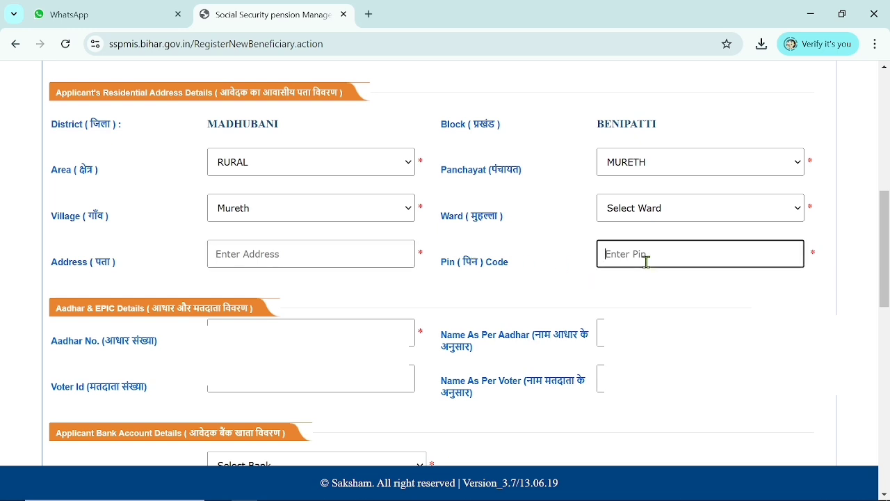
scroll(337, 256, down, 5)
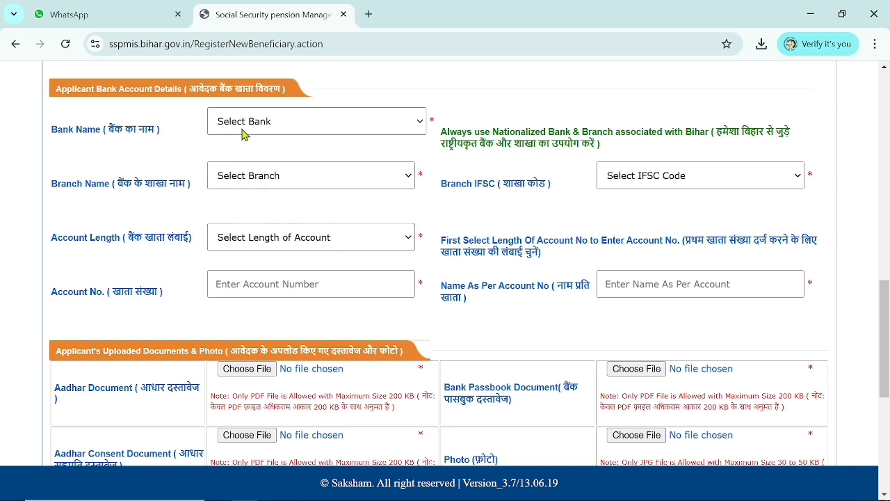
Step: Set the applicant's bank to PUNJAB NATIONAL BANK_Central, branch to MADHUBANI, IFSC to PUNB0251500 and account length to 16
click(292, 125)
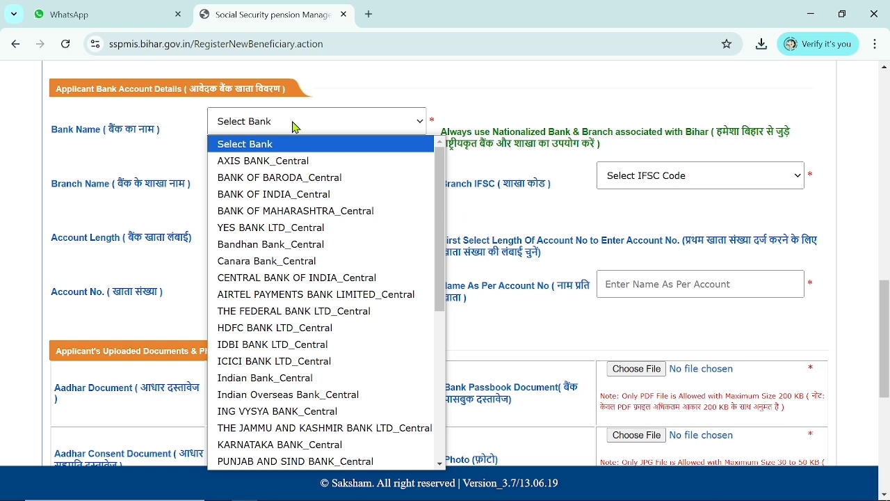
scroll(292, 126, down, 5)
click(297, 149)
click(304, 179)
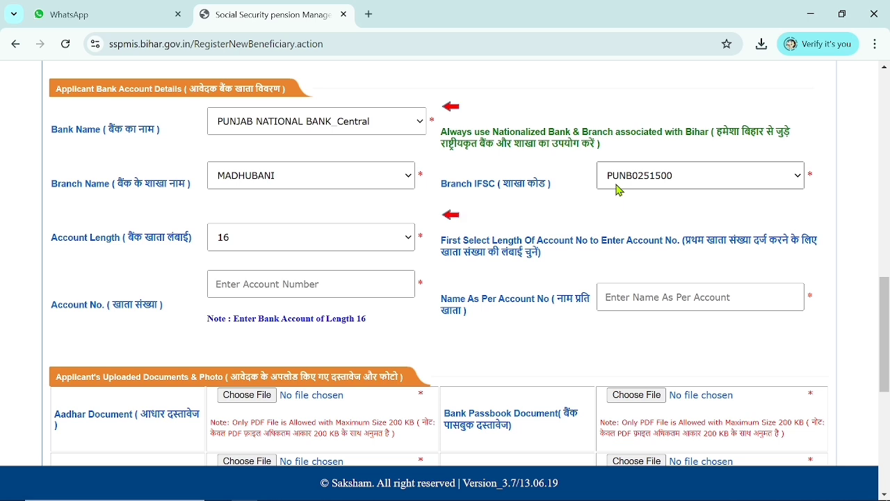
click(272, 244)
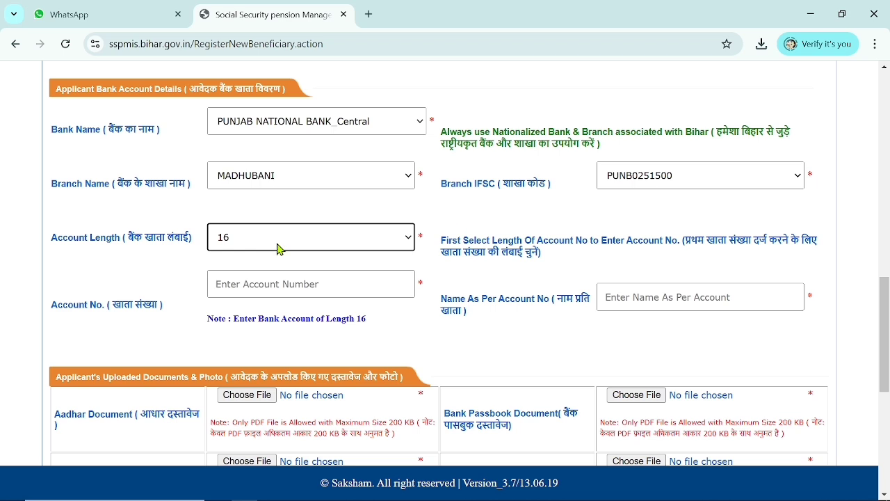
click(279, 258)
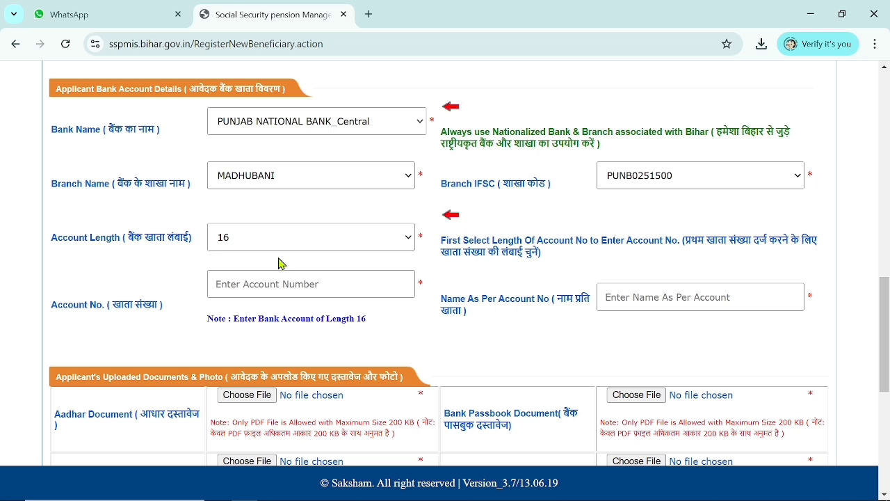
Step: Look over the account number and account name fields and the document and photo upload requirements
click(295, 286)
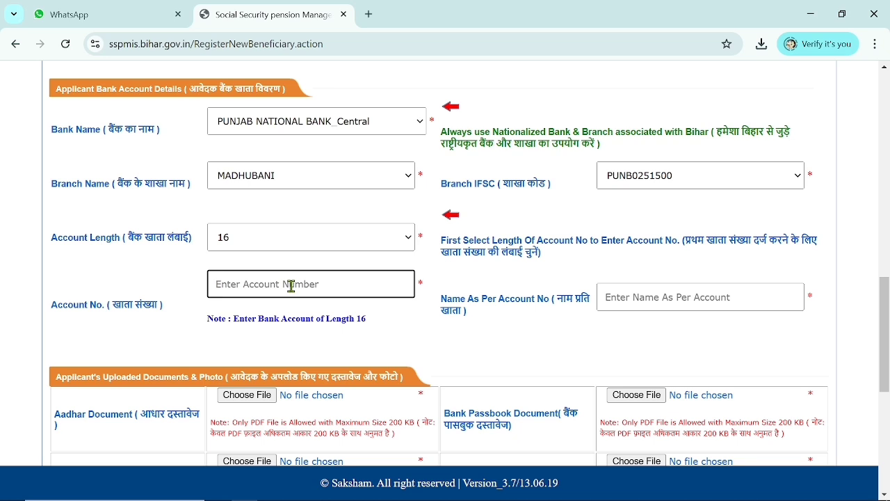
click(656, 300)
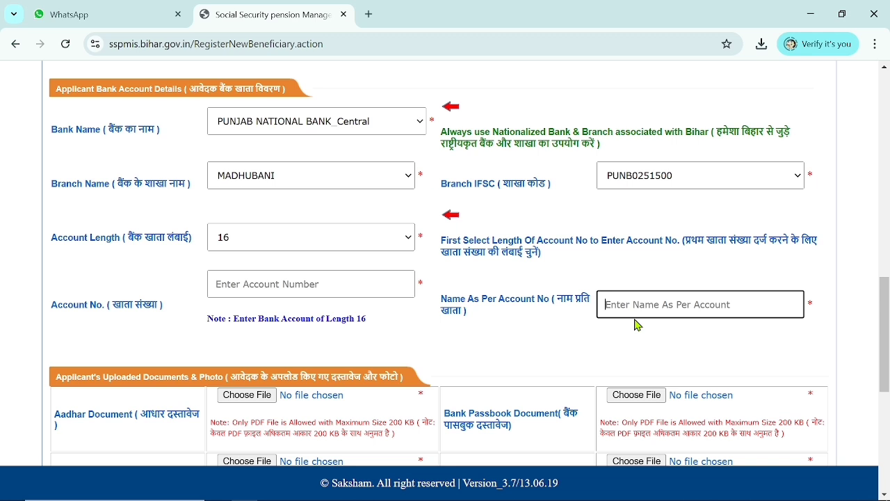
scroll(637, 325, down, 5)
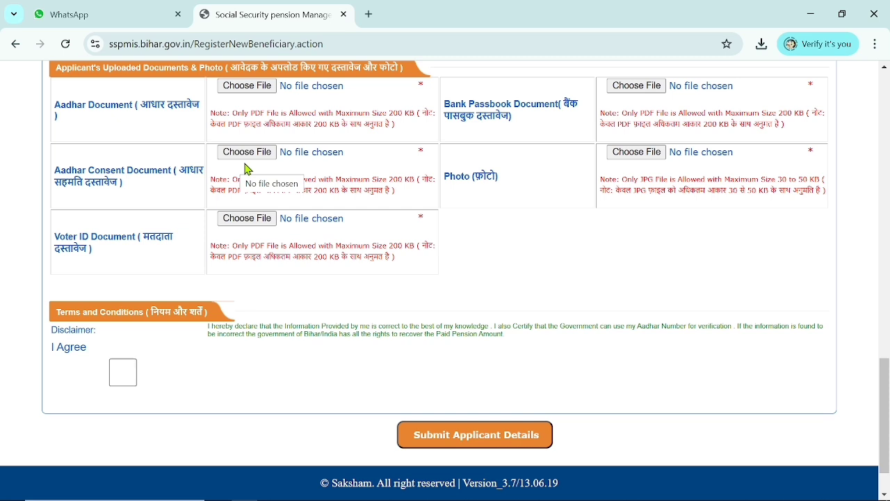
click(628, 167)
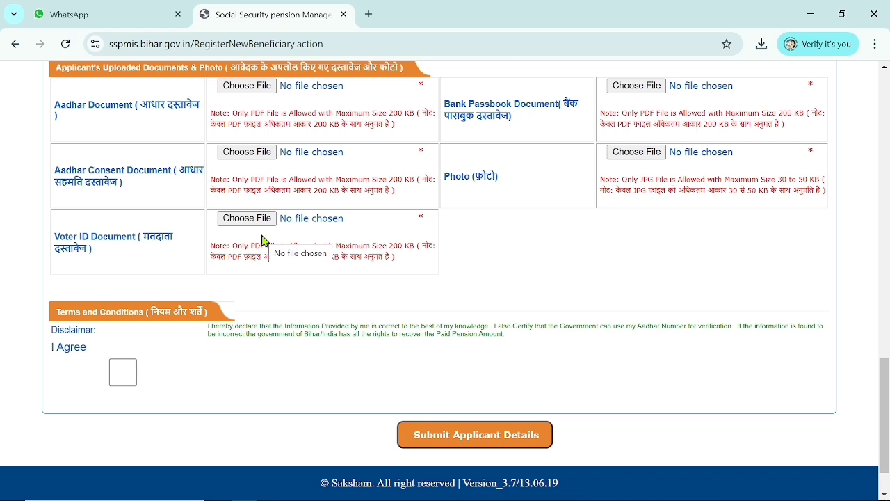
Step: Agree to the terms and conditions disclaimer and submit the applicant details, accepting the confirmation
click(127, 379)
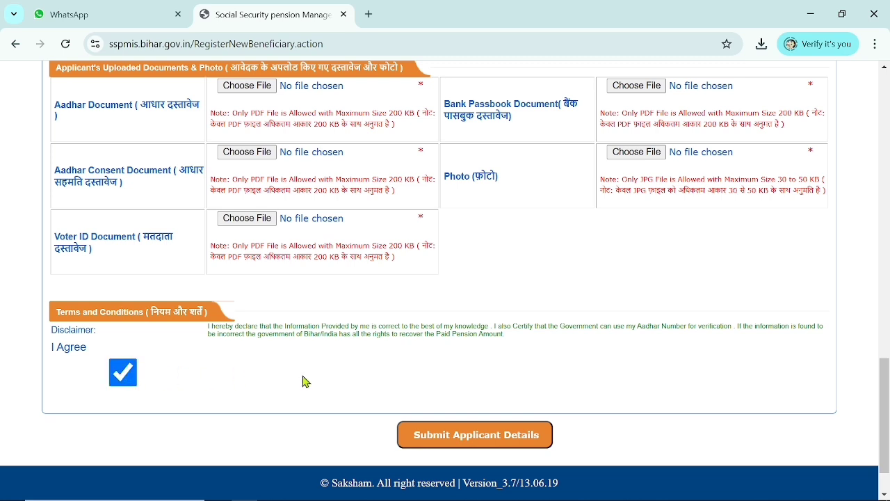
click(465, 445)
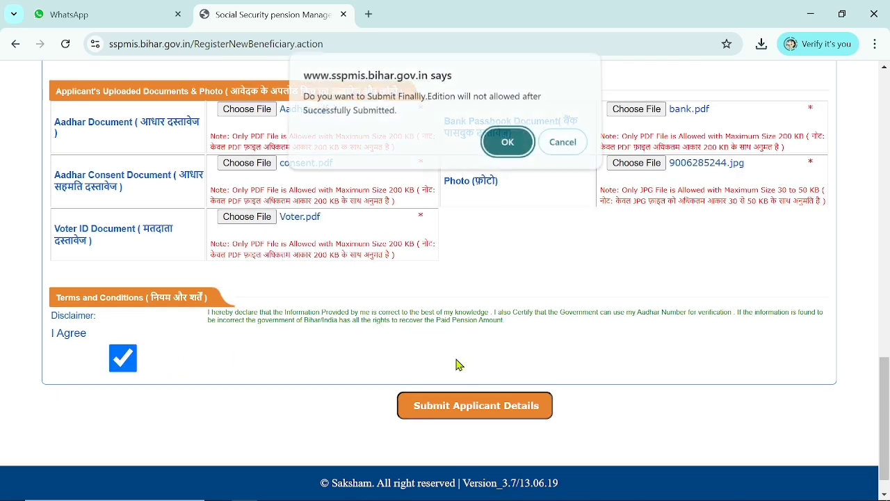
click(507, 147)
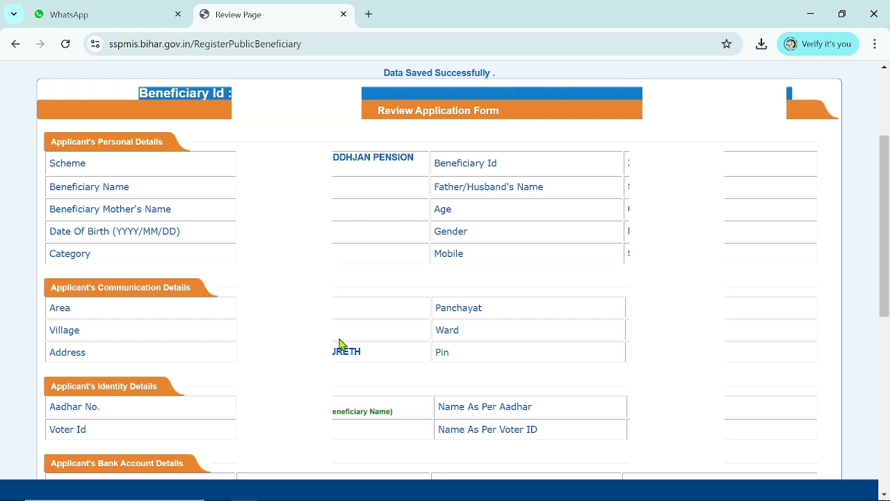
Step: Review the saved application form down to the uploaded documents and make the confirmed final submission
scroll(341, 344, down, 6)
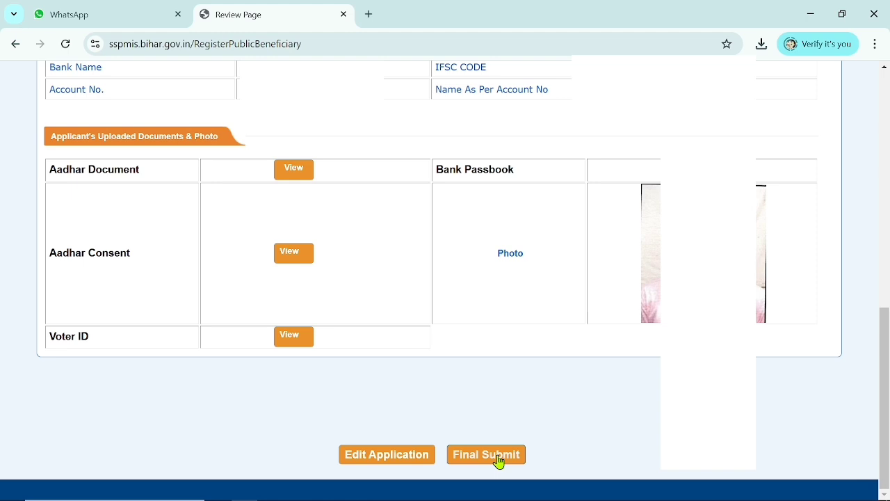
click(498, 457)
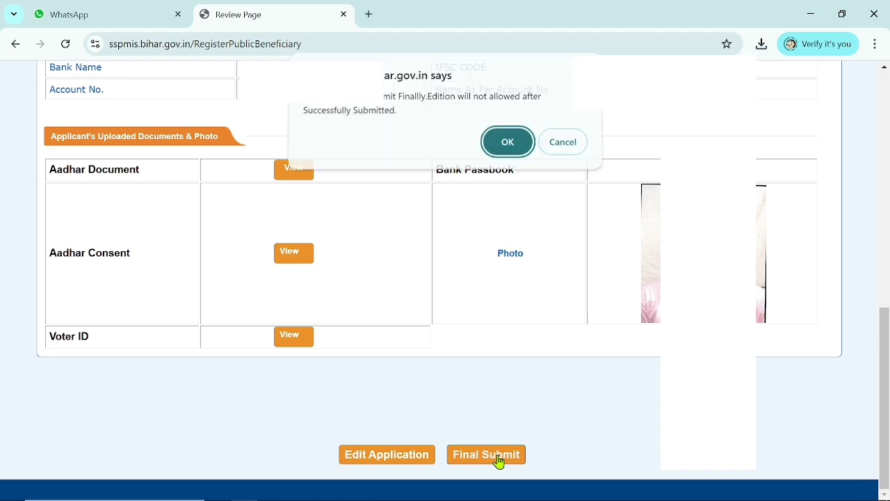
click(508, 147)
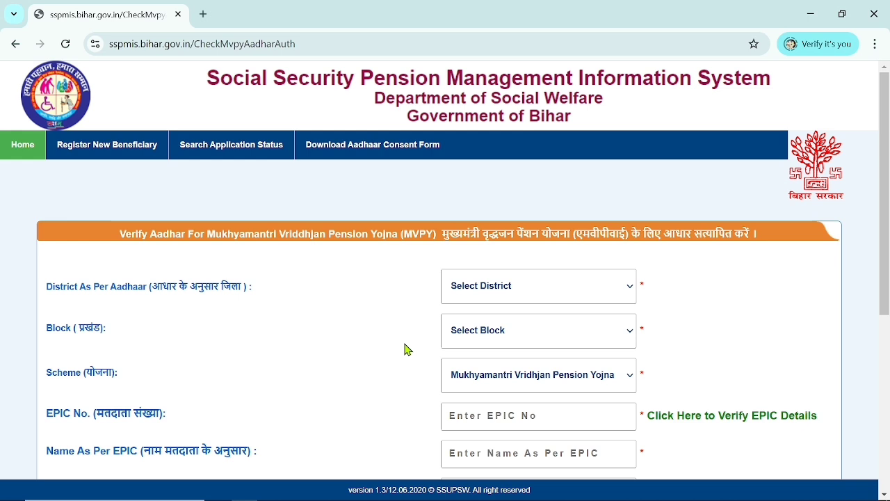
Step: Open the Aadhaar consent form PDF, look through its application and consent letter pages, and close it
click(356, 157)
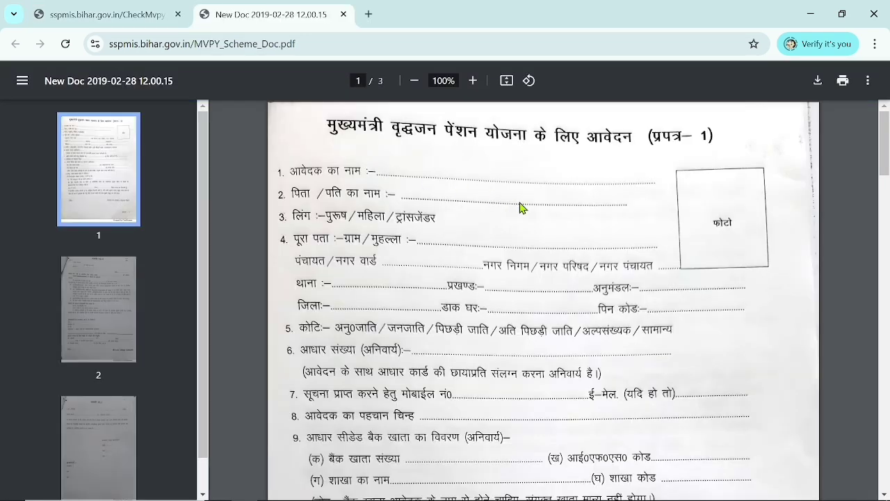
scroll(522, 207, down, 15)
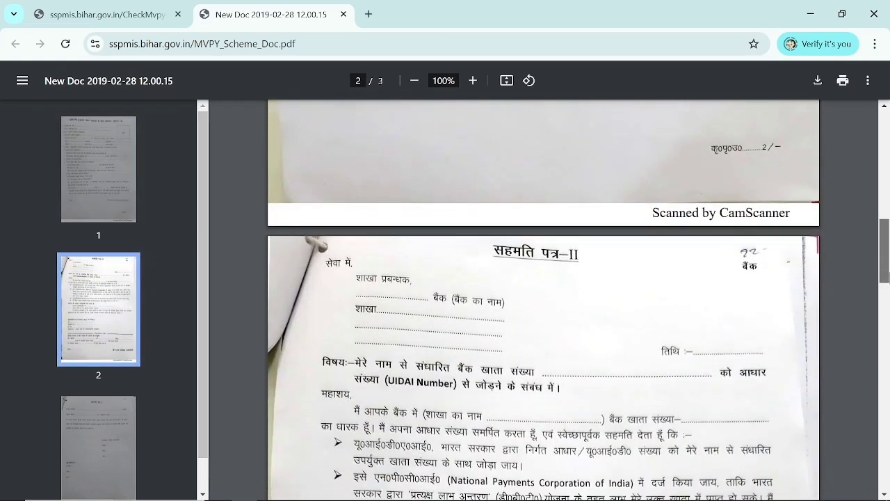
scroll(545, 327, down, 10)
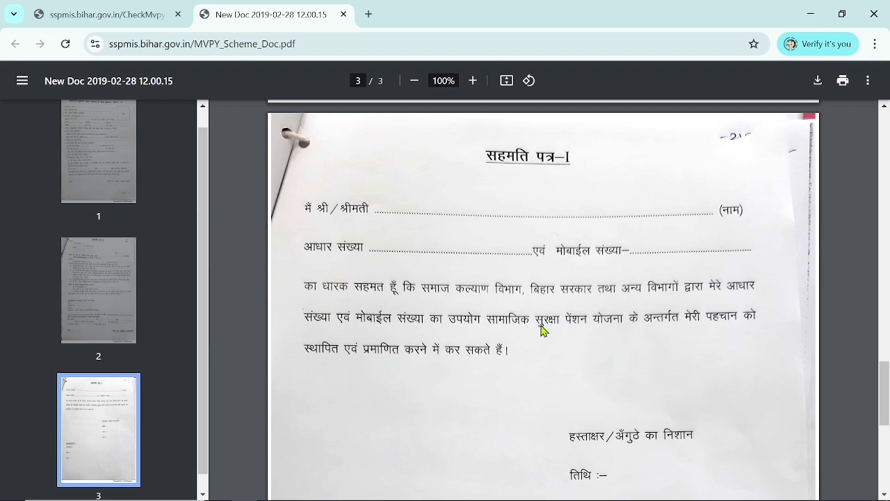
key(ctrl+w)
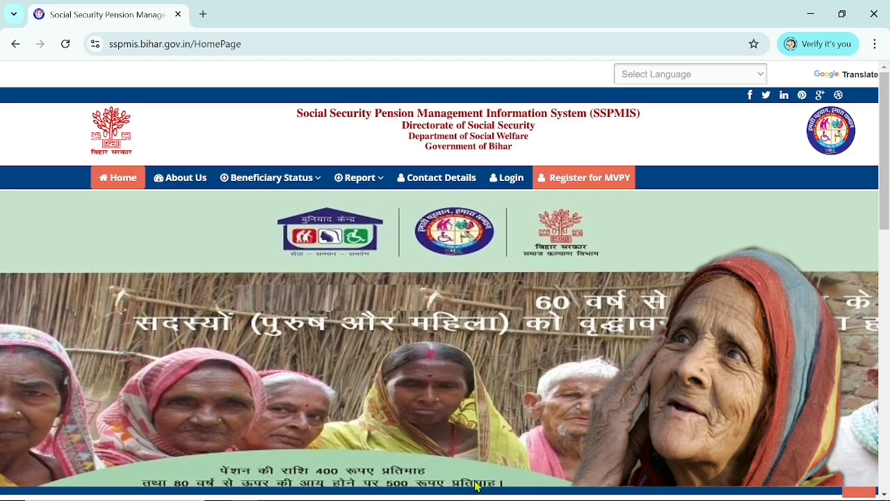